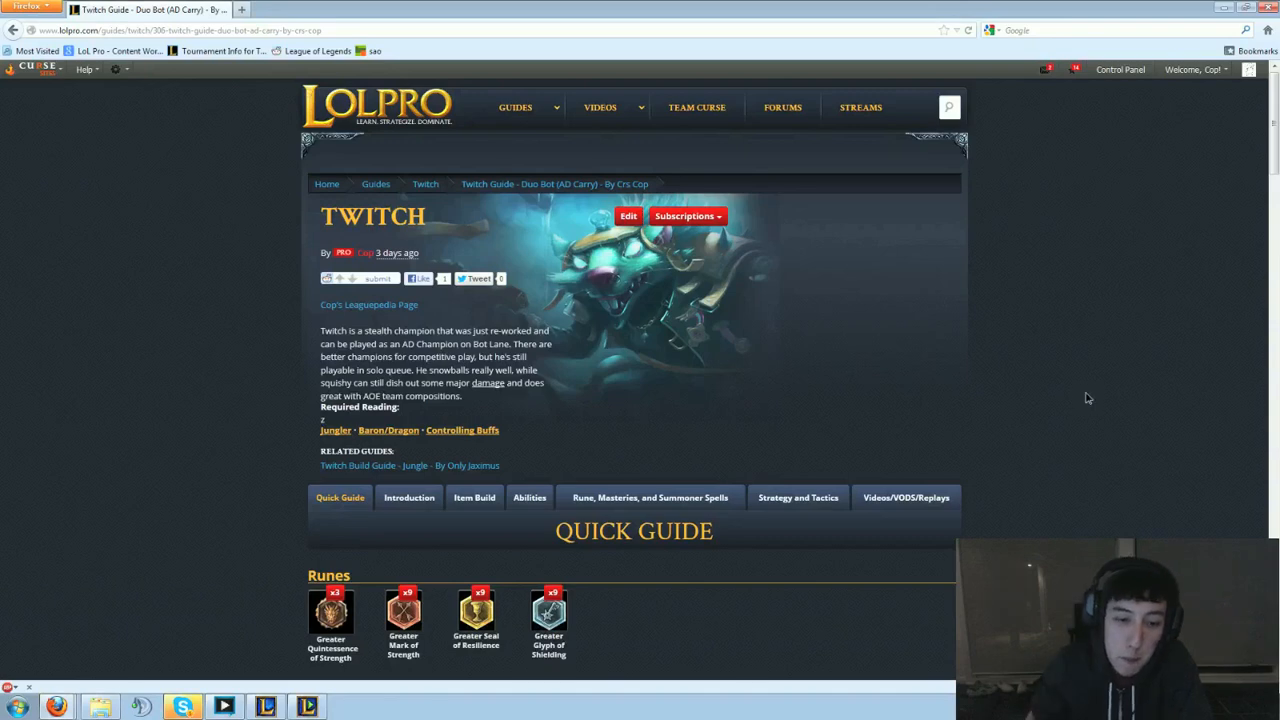
{"action": "scroll", "coordinate": [1085, 391], "scroll_direction": "down", "scroll_amount": 4}
{"action": "scroll", "coordinate": [1072, 389], "scroll_direction": "down", "scroll_amount": 1}
{"action": "scroll", "coordinate": [1072, 389], "scroll_direction": "down", "scroll_amount": 1}
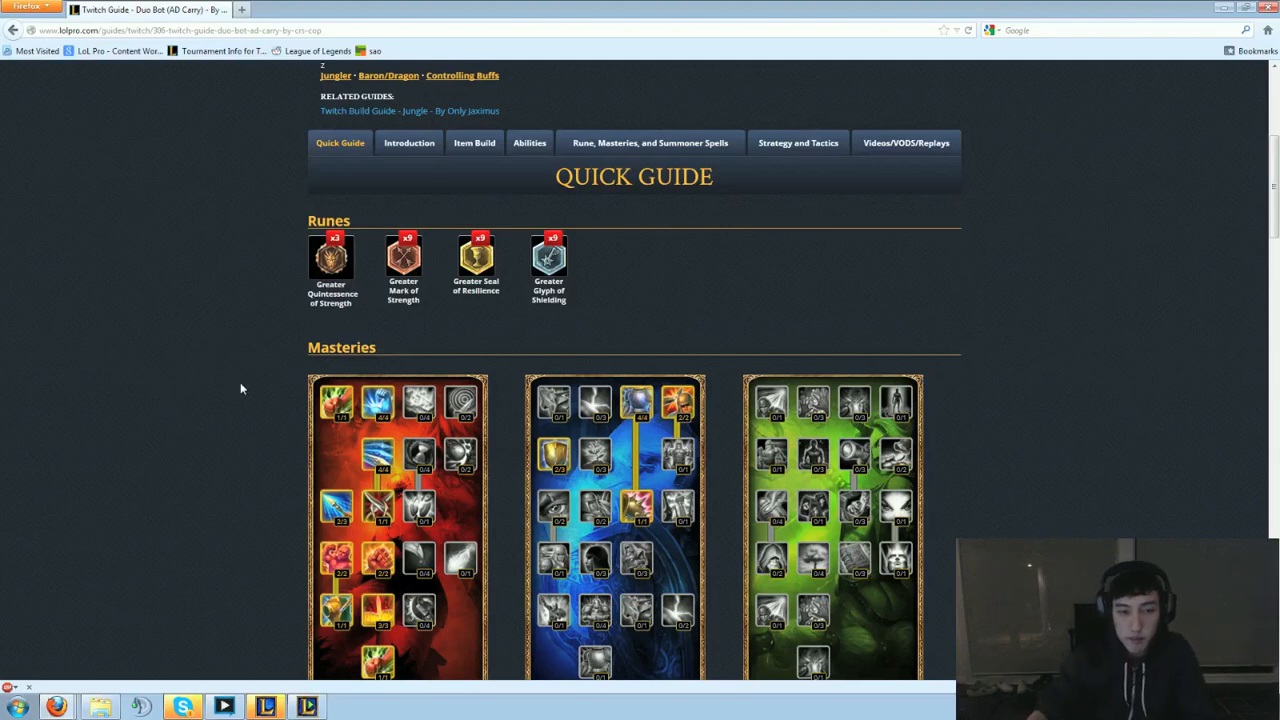
{"action": "scroll", "coordinate": [240, 388], "scroll_direction": "down", "scroll_amount": 3}
{"action": "scroll", "coordinate": [240, 388], "scroll_direction": "down", "scroll_amount": 2}
{"action": "scroll", "coordinate": [240, 388], "scroll_direction": "down", "scroll_amount": 2}
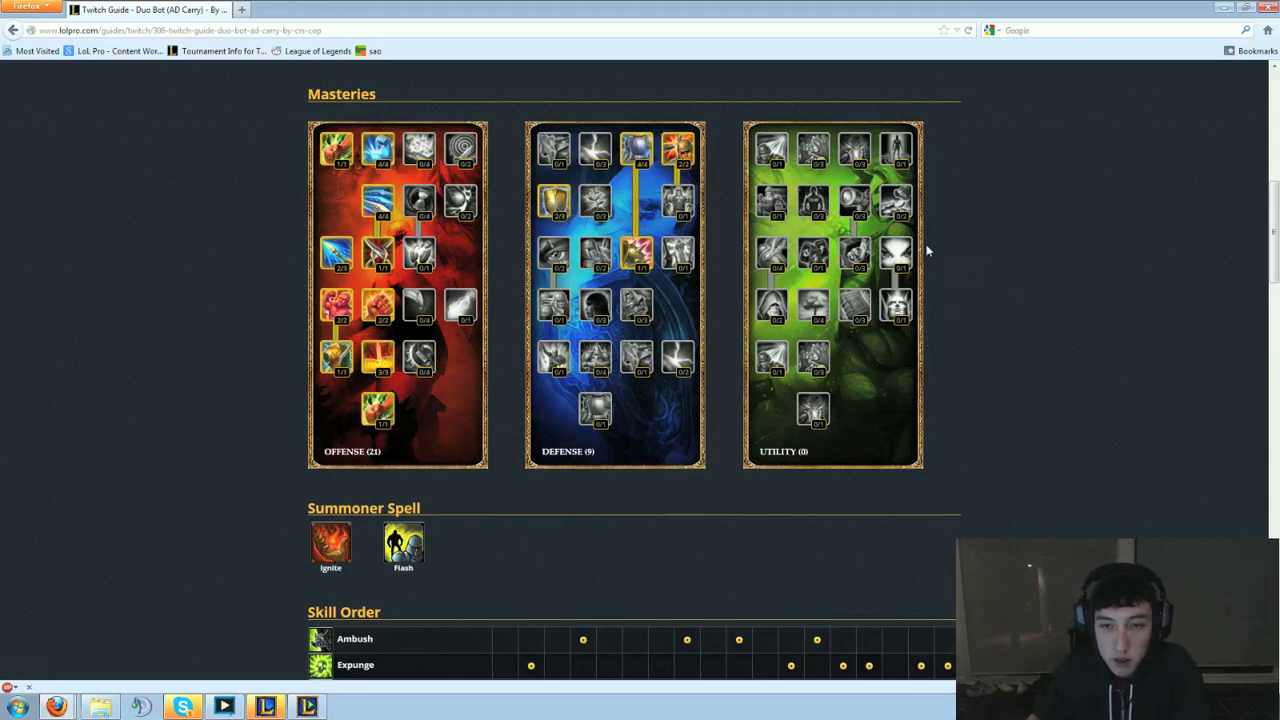
{"action": "scroll", "coordinate": [977, 293], "scroll_direction": "down", "scroll_amount": 5}
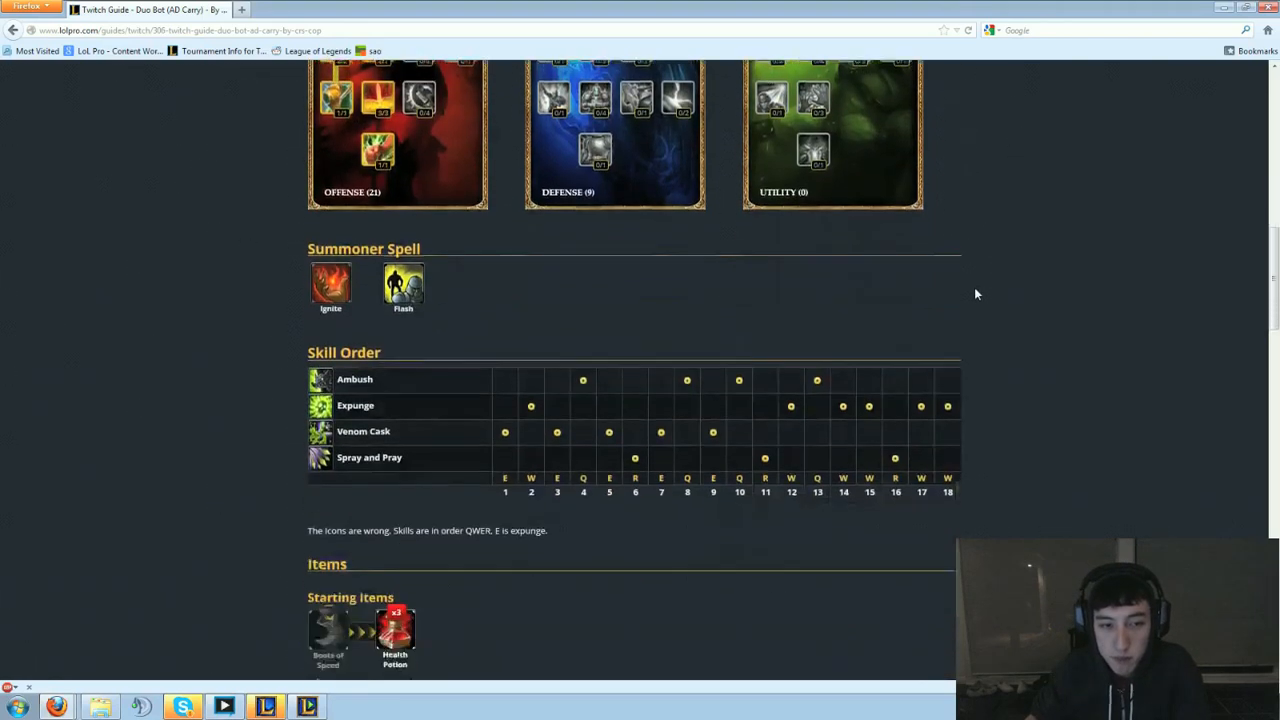
{"action": "scroll", "coordinate": [977, 293], "scroll_direction": "down", "scroll_amount": 3}
{"action": "scroll", "coordinate": [977, 293], "scroll_direction": "down", "scroll_amount": 3}
{"action": "scroll", "coordinate": [977, 293], "scroll_direction": "down", "scroll_amount": 2}
{"action": "scroll", "coordinate": [977, 293], "scroll_direction": "up", "scroll_amount": 1}
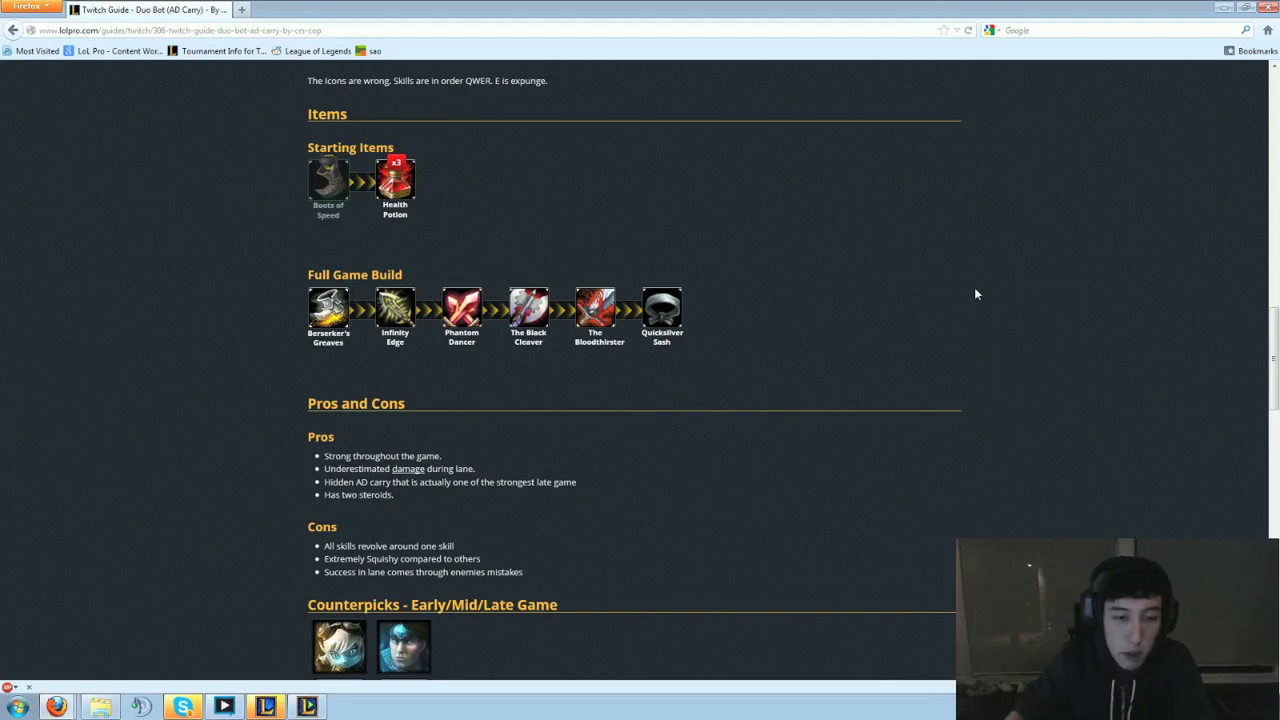
{"action": "scroll", "coordinate": [977, 294], "scroll_direction": "down", "scroll_amount": 3}
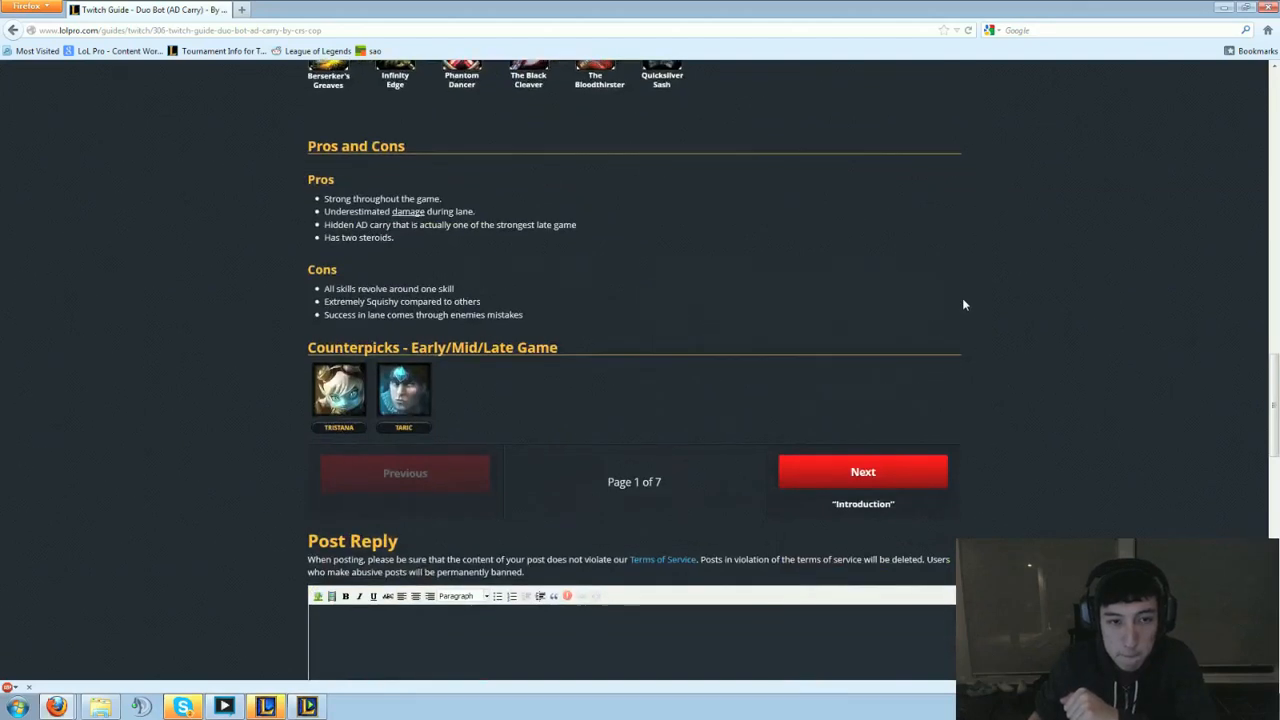
{"action": "scroll", "coordinate": [958, 303], "scroll_direction": "down", "scroll_amount": 1}
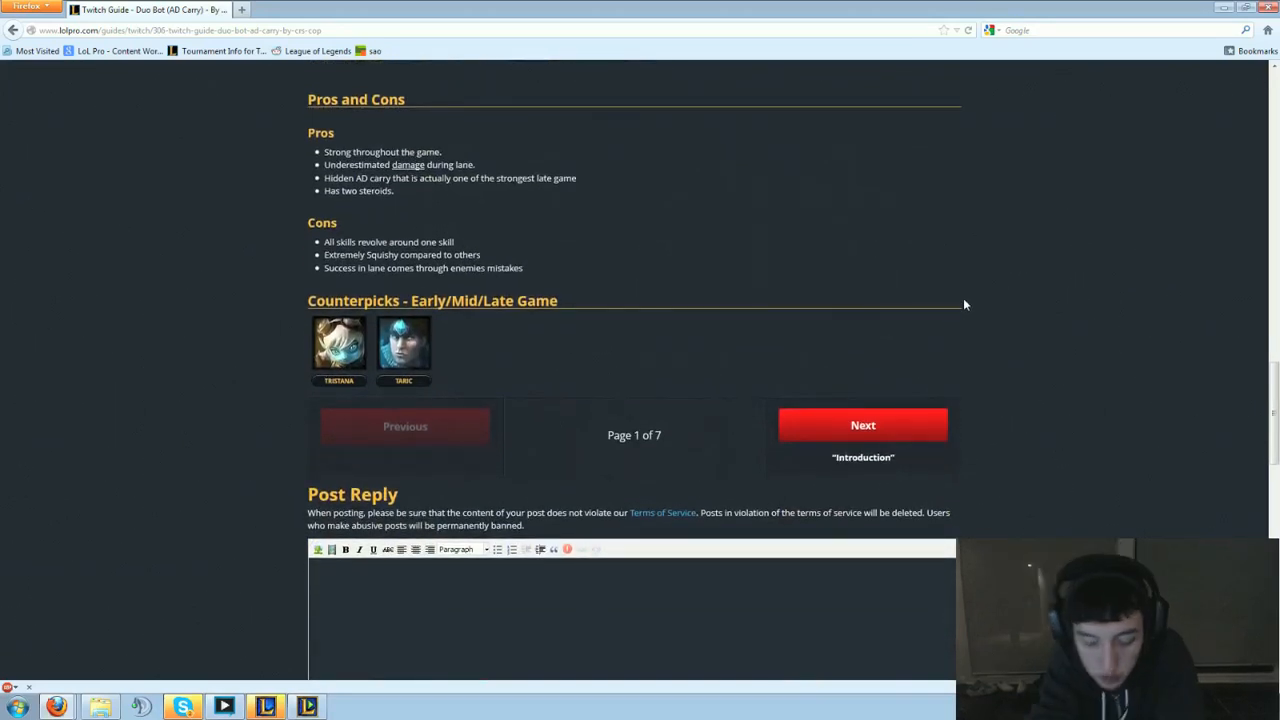